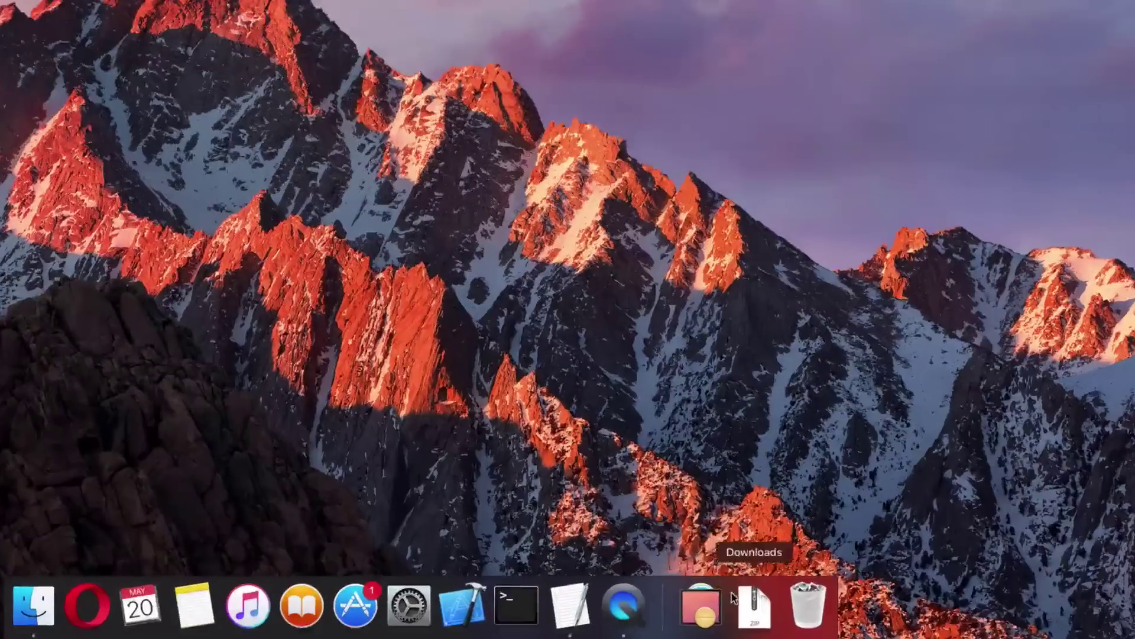
# - Move Mega Downloader.zip from the Downloads stack onto the desktop and unzip it
pyautogui.click(773, 607)
pyautogui.moveTo(704, 519); pyautogui.dragTo(235, 114)
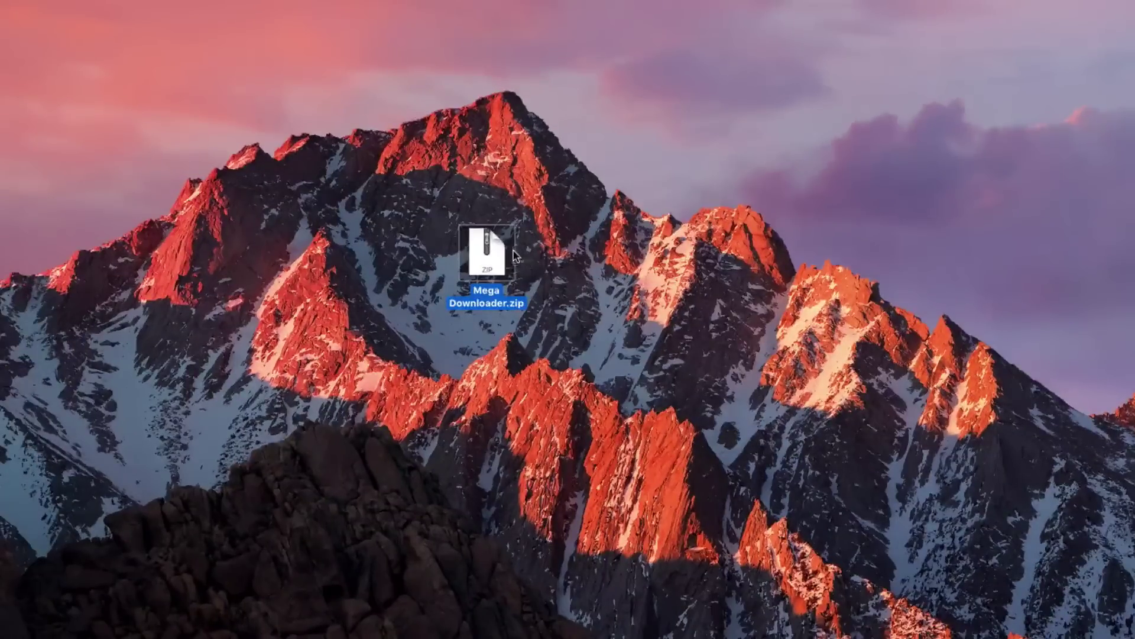
pyautogui.doubleClick(496, 254)
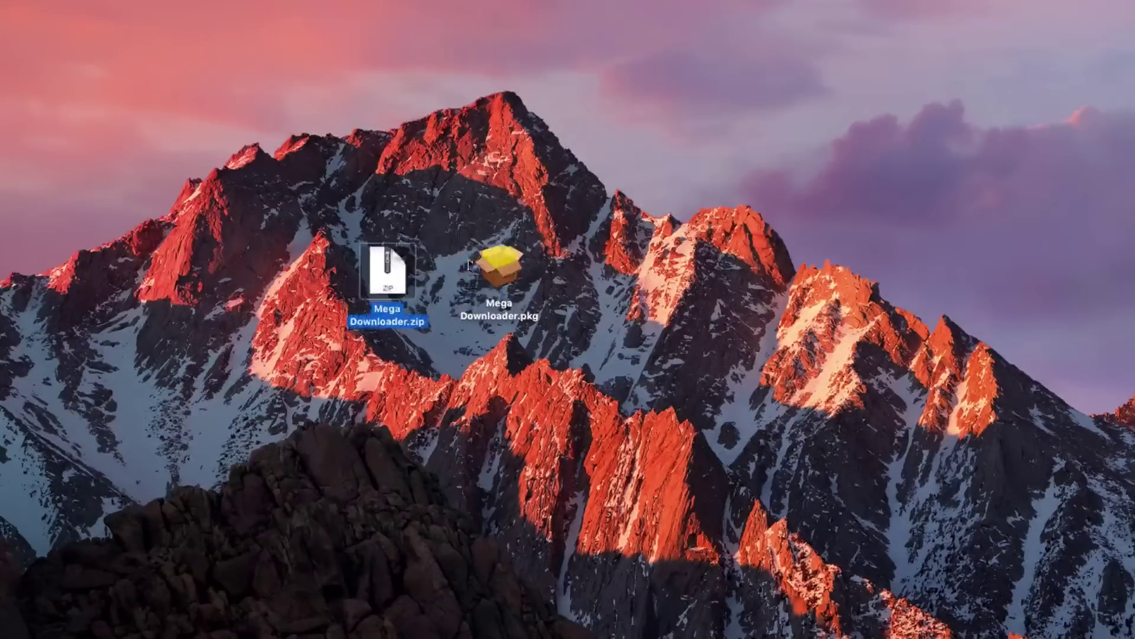
# - Trash the zip archive and launch the extracted Mega Downloader installer package
pyautogui.moveTo(502, 271); pyautogui.dragTo(536, 277)
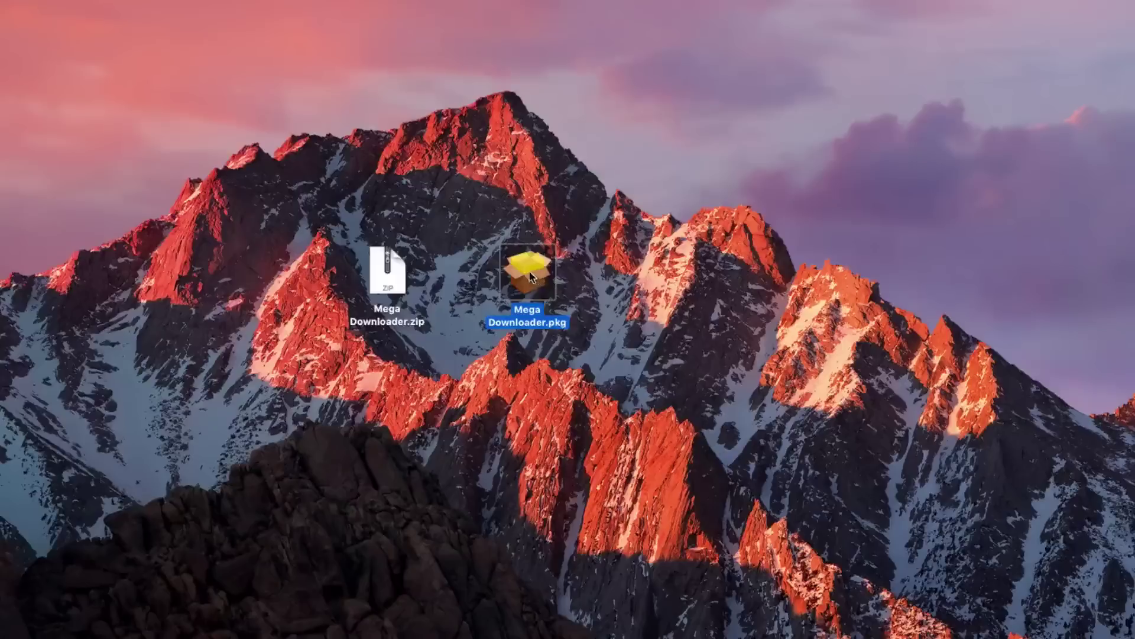
pyautogui.moveTo(437, 224); pyautogui.dragTo(392, 347)
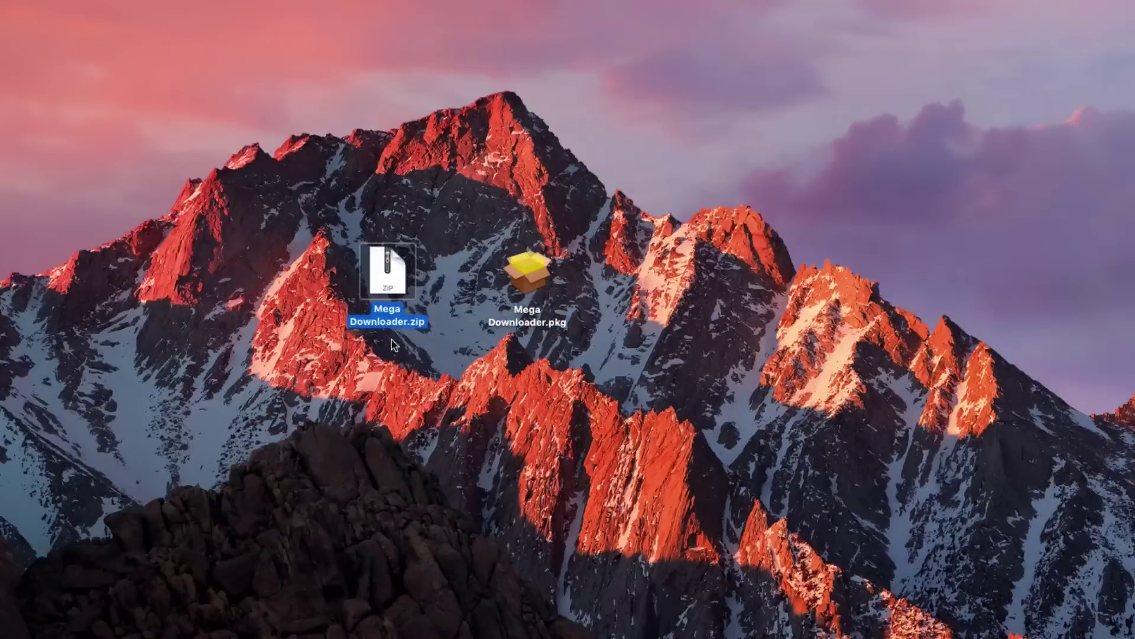
pyautogui.press('super+BackSpace')
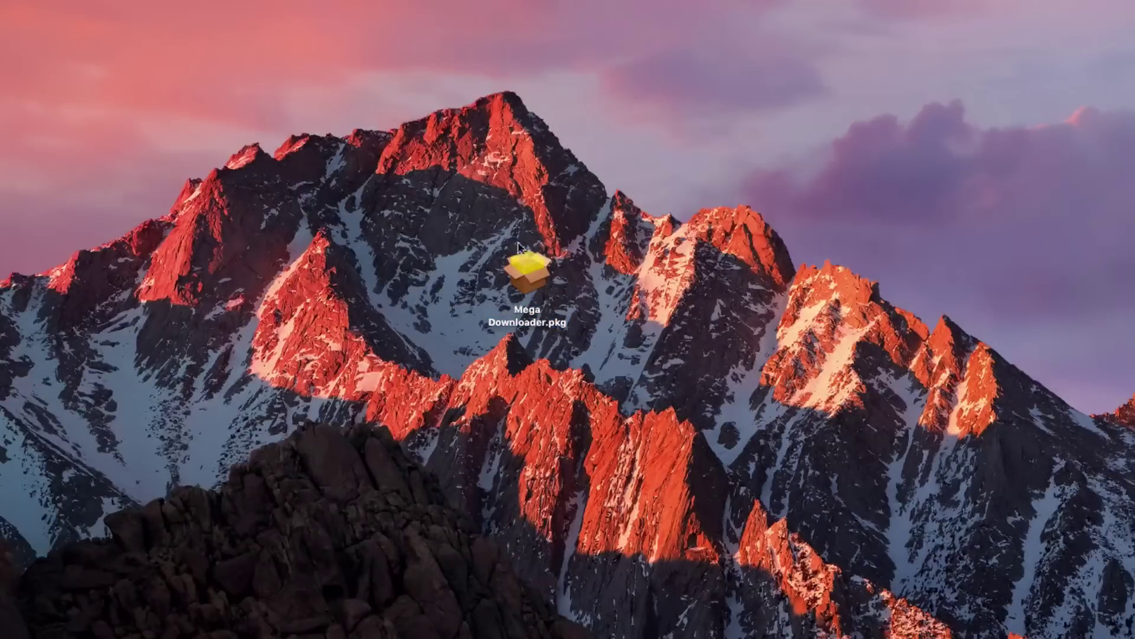
pyautogui.doubleClick(533, 261)
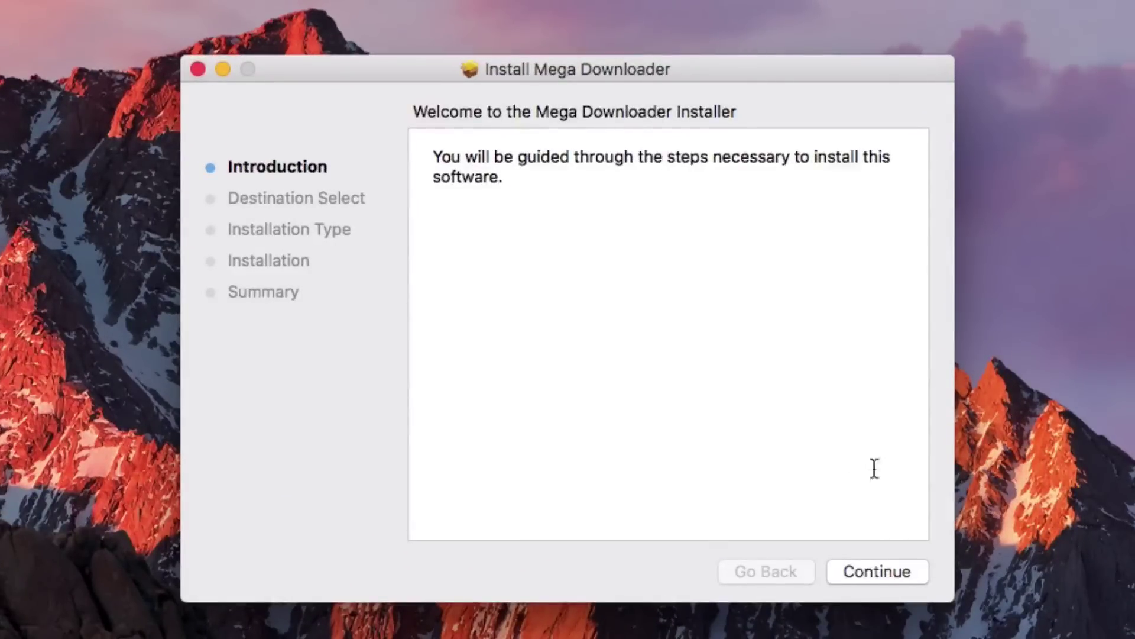
# - Run the standard Mega Downloader install on Macintosh HD, authorising with the account password, then close the installer
pyautogui.click(882, 571)
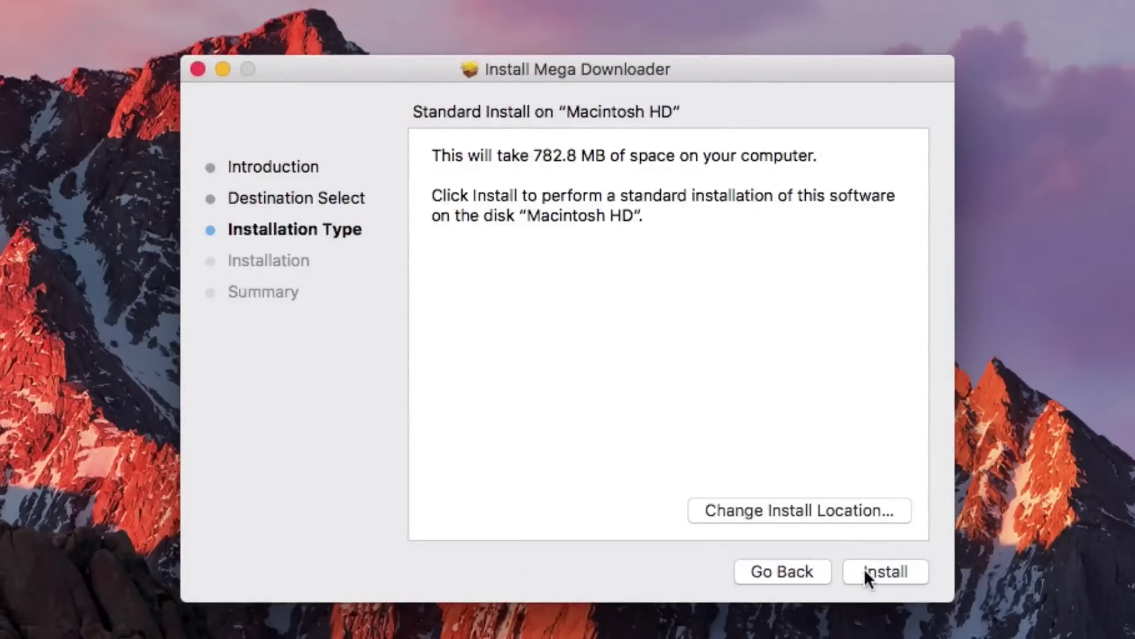
pyautogui.click(871, 572)
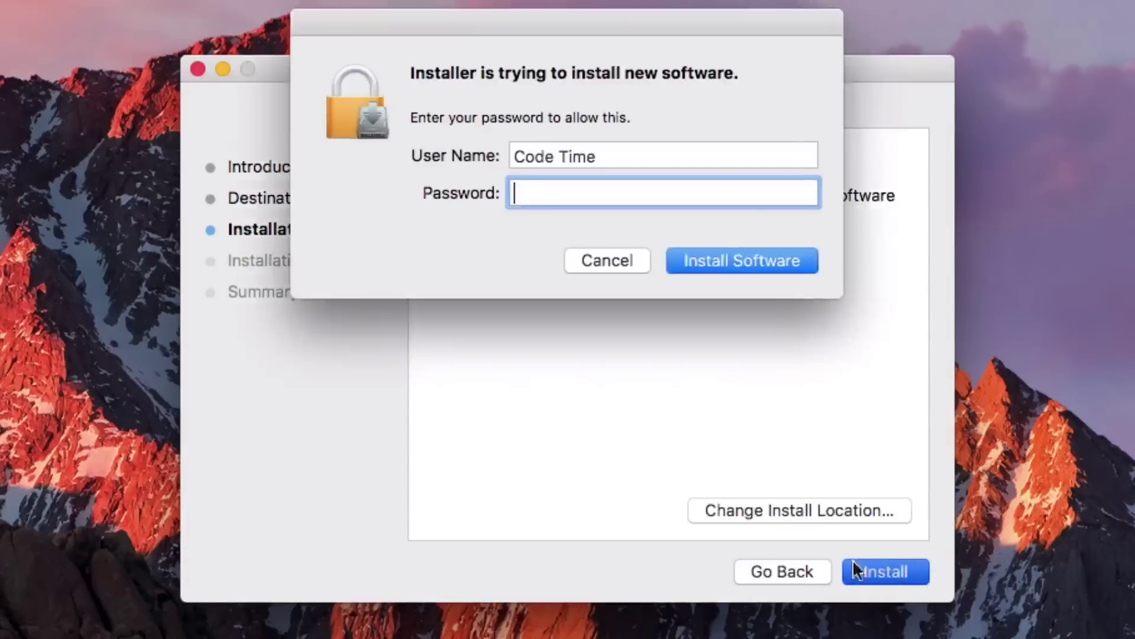
pyautogui.write('•••••••••••••••')
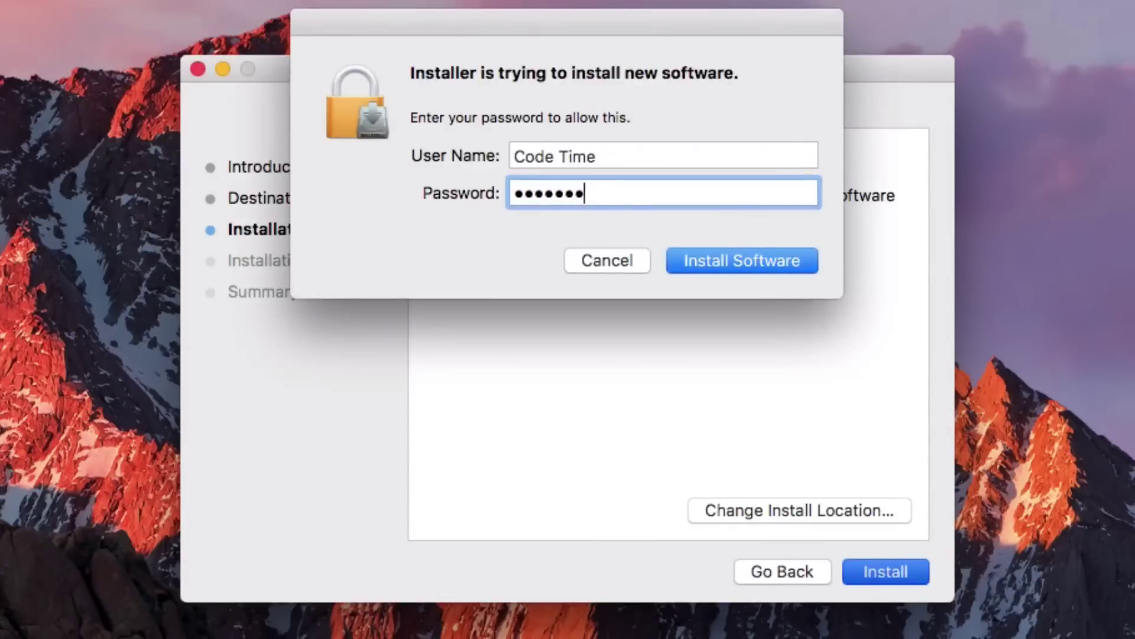
pyautogui.press('Return')
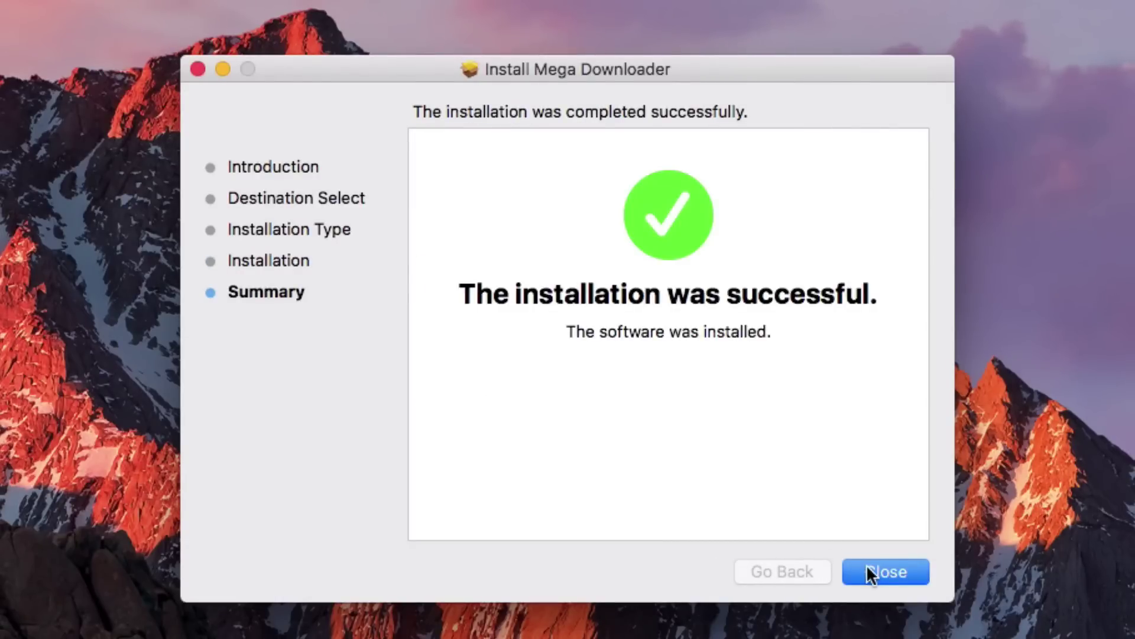
pyautogui.click(869, 569)
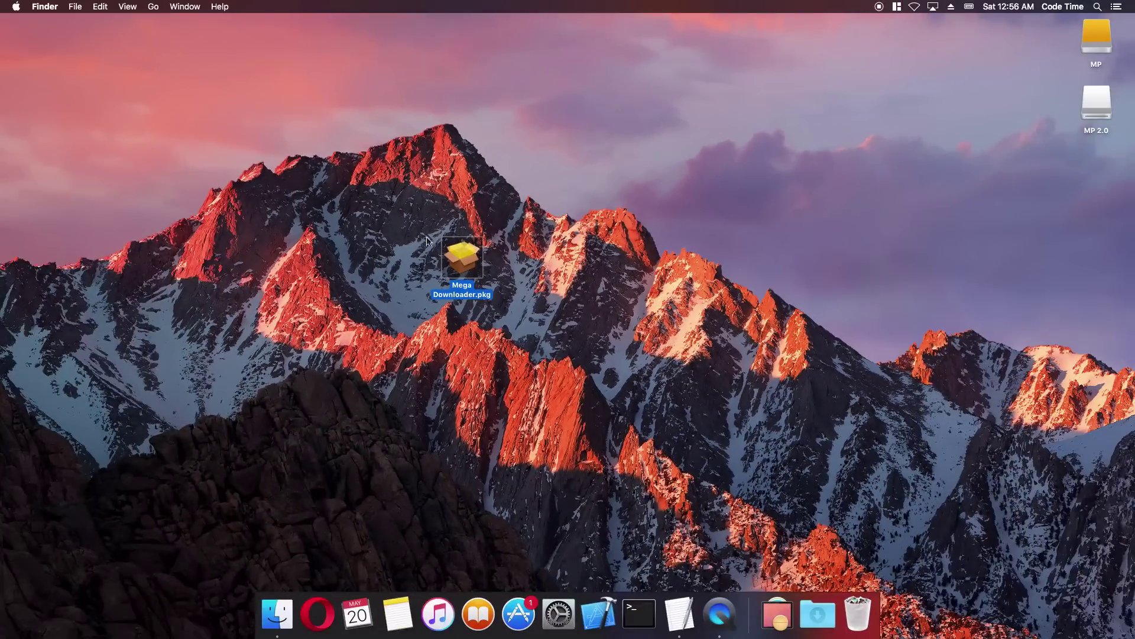
pyautogui.moveTo(460, 266); pyautogui.dragTo(431, 260)
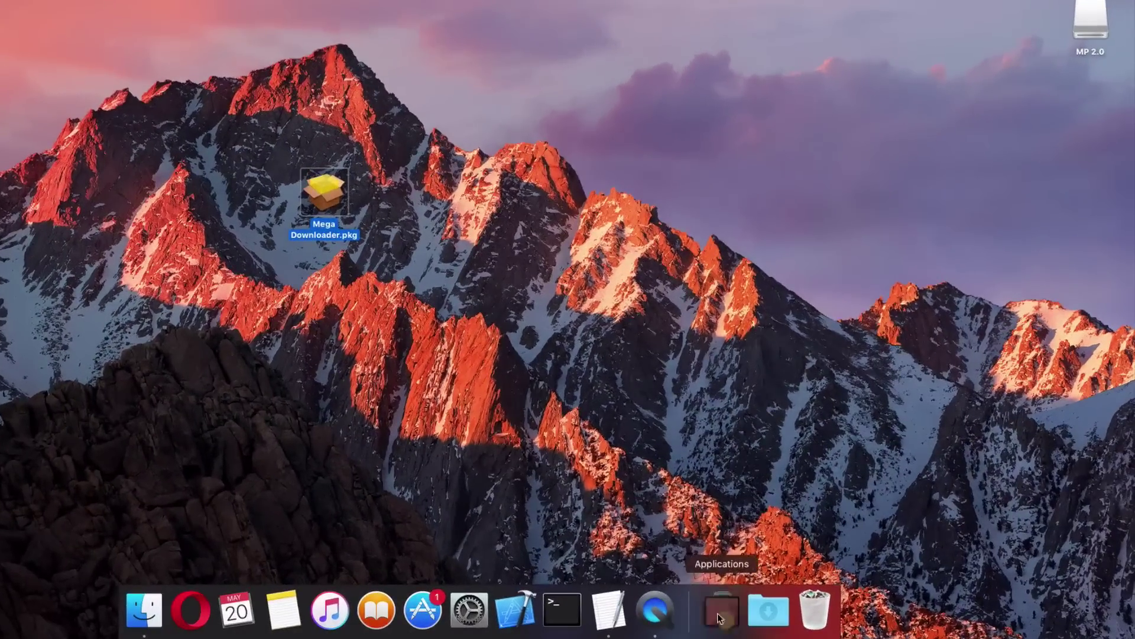
# - Launch MegaDownloader.app from the Applications stack in the Dock
pyautogui.click(776, 616)
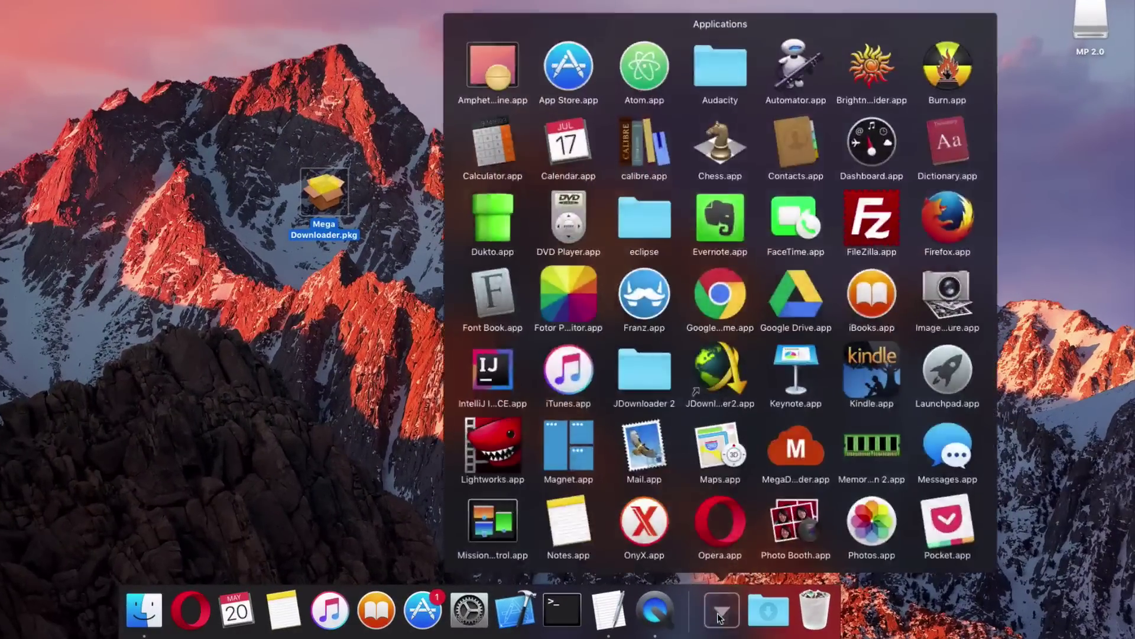
pyautogui.click(796, 450)
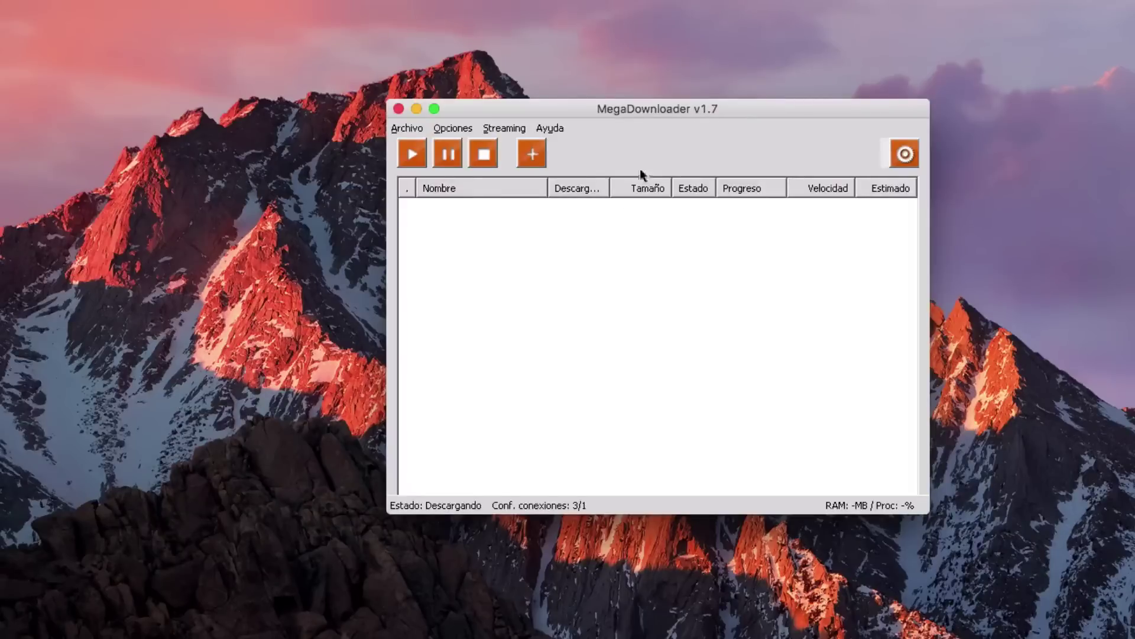
# - Paste the mega.nz link into a new Agregar enlaces dialog and bring up the Examinar folder picker
pyautogui.moveTo(673, 108); pyautogui.dragTo(662, 127)
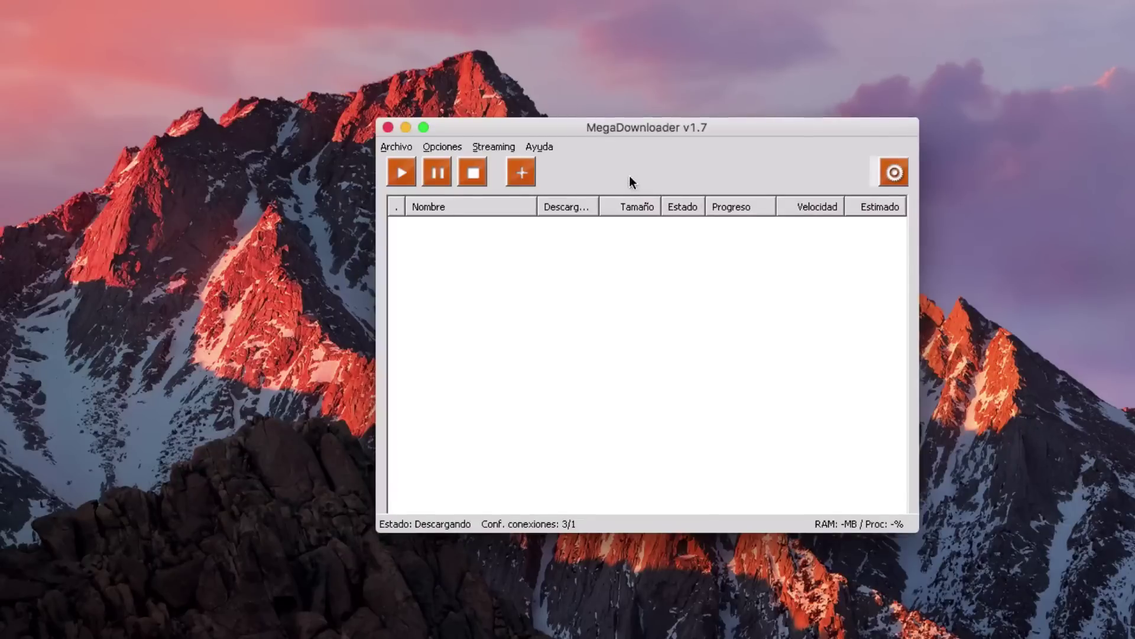
pyautogui.click(526, 172)
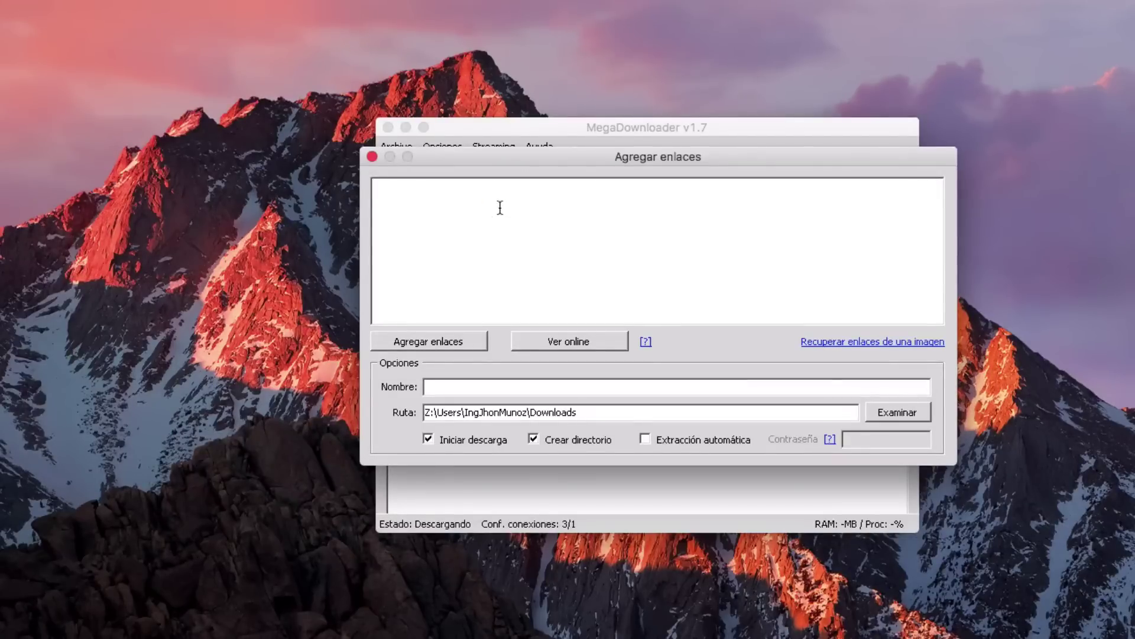
pyautogui.write('https://mega.nz/#!60YShT4J!97S9DbRLi1O3nD44REkqP--zns4hc1G9fyZ8YJYcdO8')
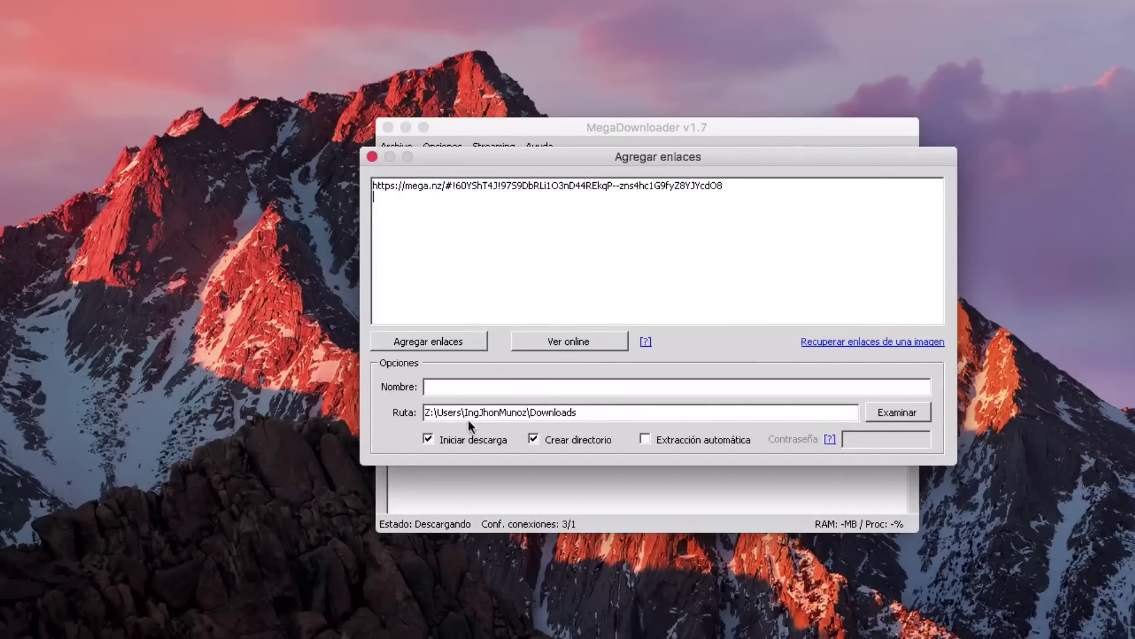
pyautogui.click(905, 414)
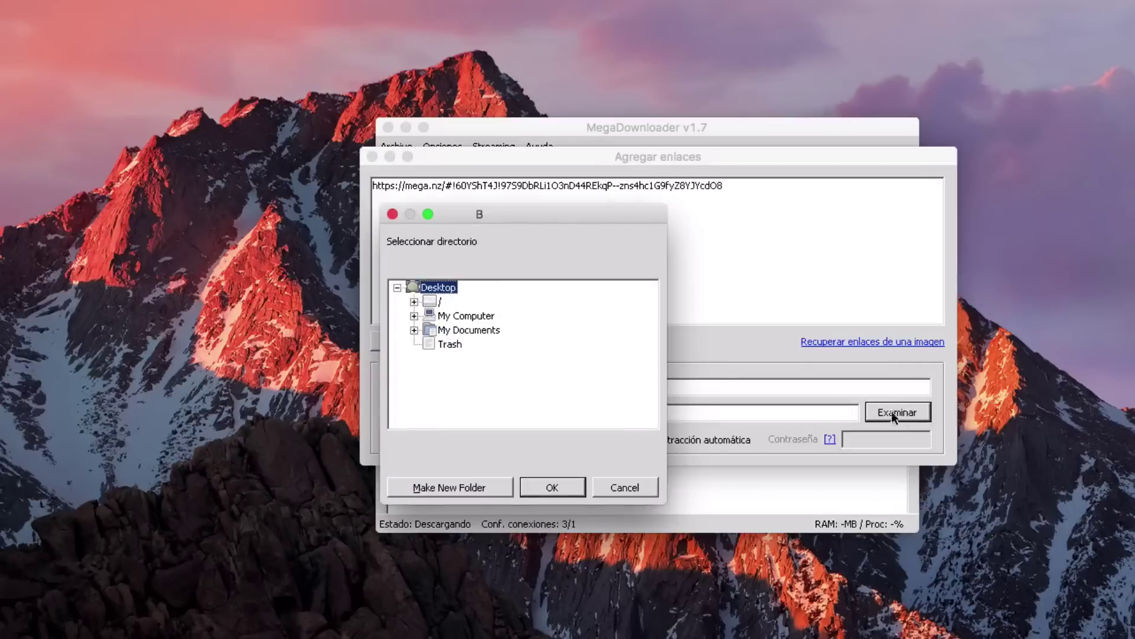
# - Set Desktop as the save folder, name the download 'manual', and add the link to the queue
pyautogui.click(438, 289)
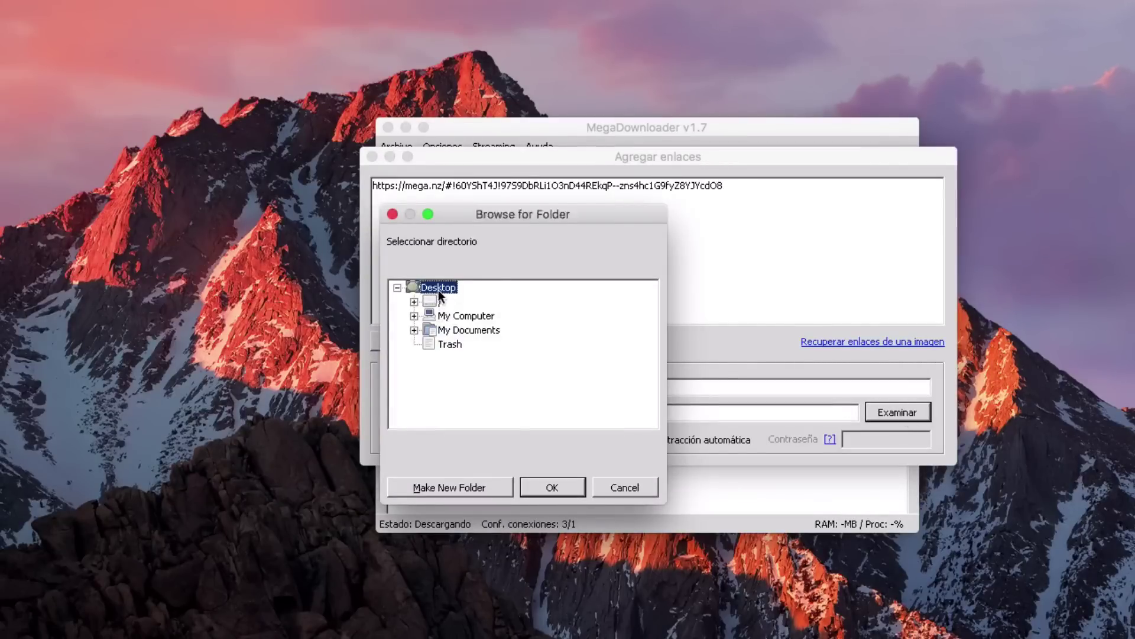
pyautogui.click(547, 484)
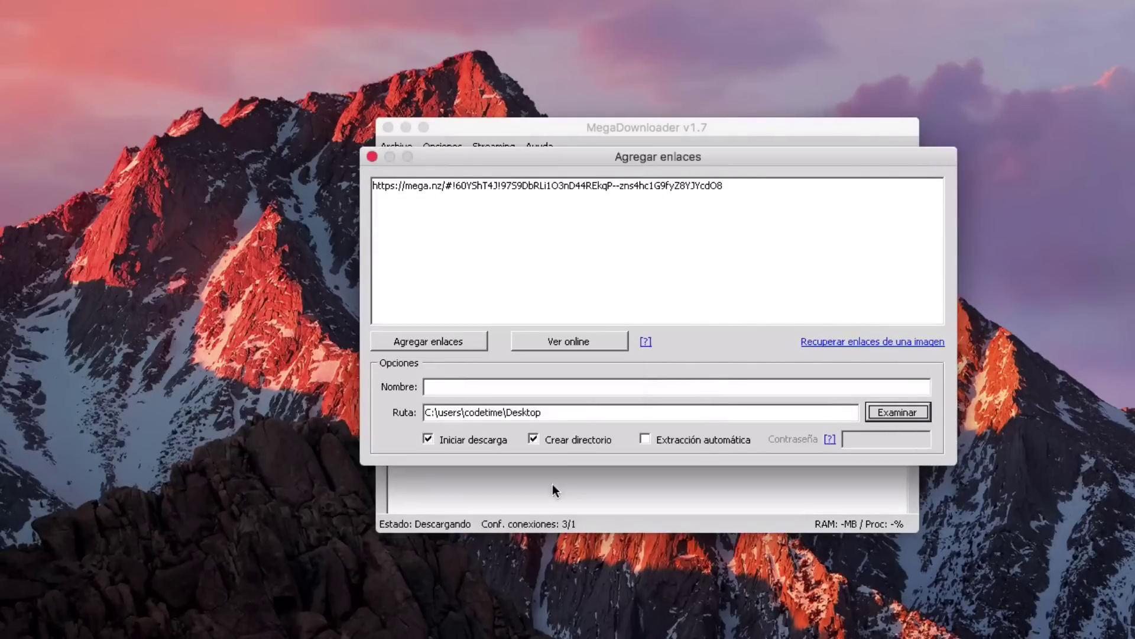
pyautogui.click(484, 383)
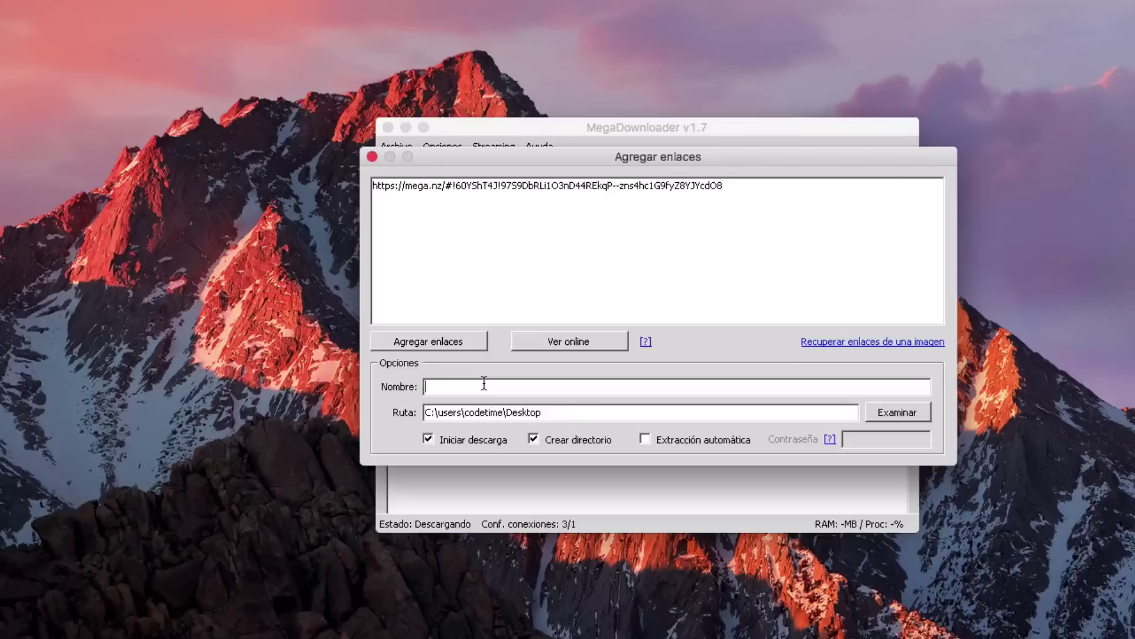
pyautogui.write('manual')
pyautogui.click(519, 219)
pyautogui.click(463, 343)
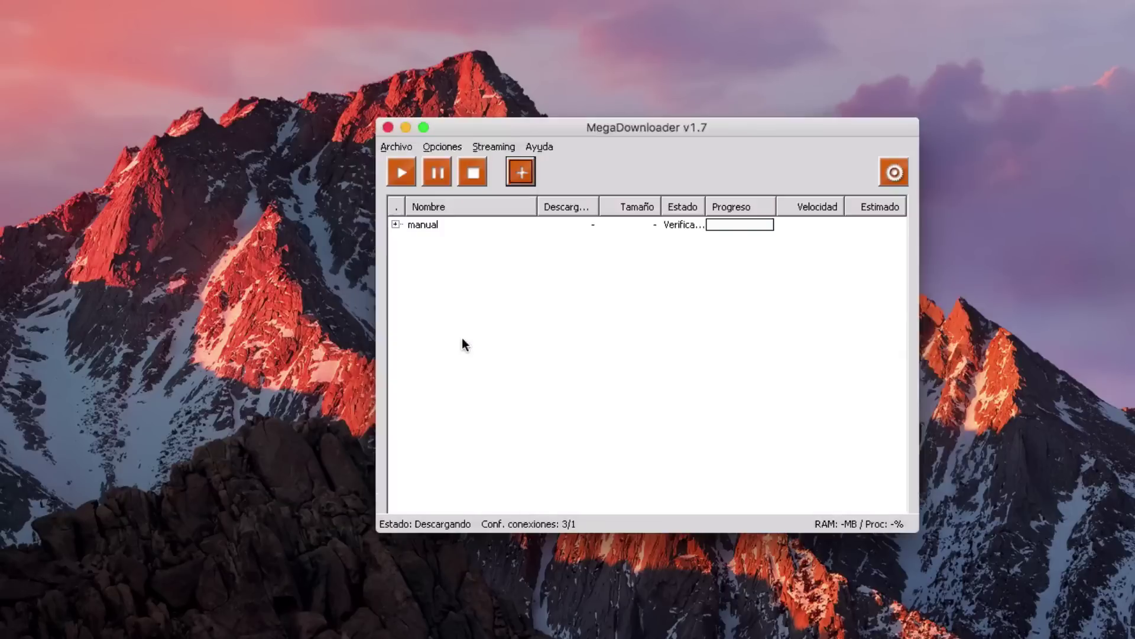
# - Expand the 'manual' entry to show 9I4P87WEN8.rar and widen the window while it downloads
pyautogui.click(394, 223)
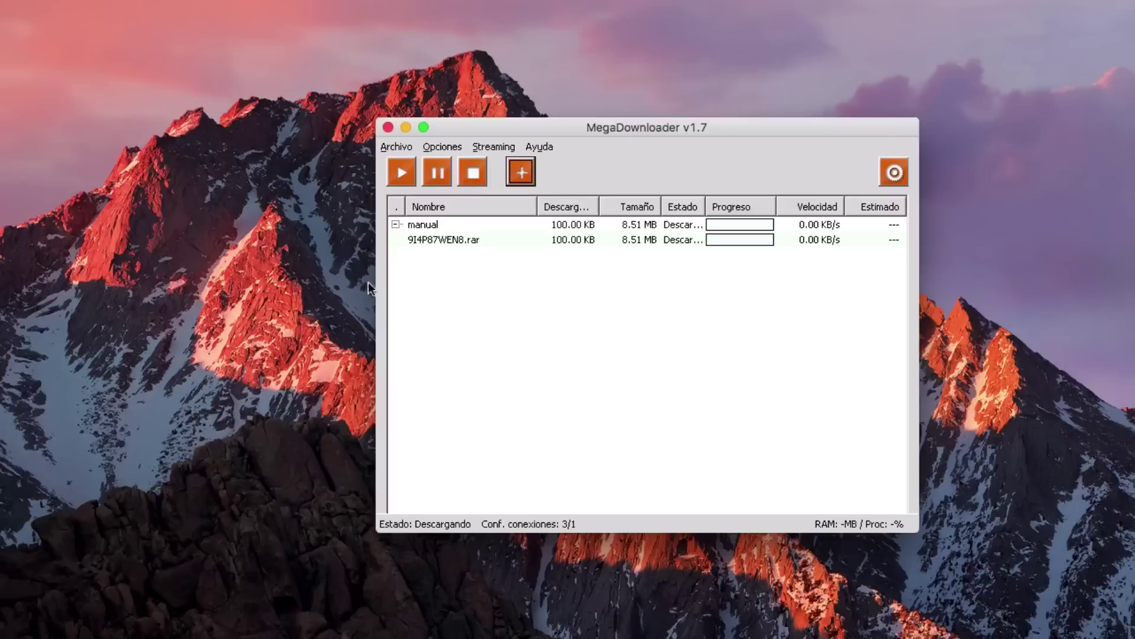
pyautogui.moveTo(372, 285); pyautogui.dragTo(251, 286)
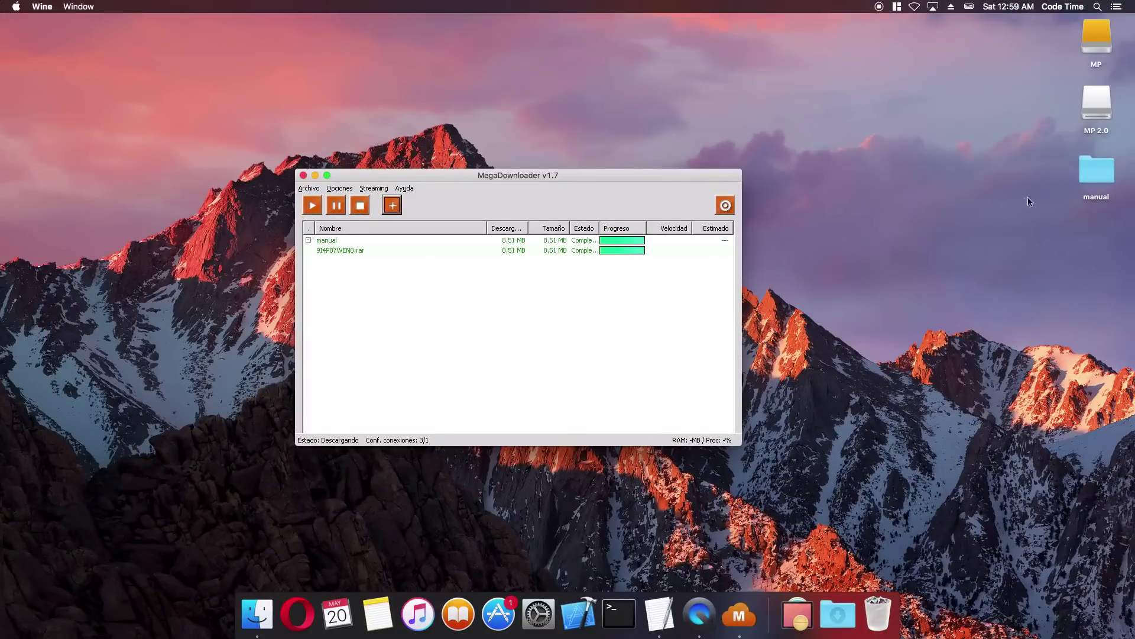
pyautogui.click(1100, 172)
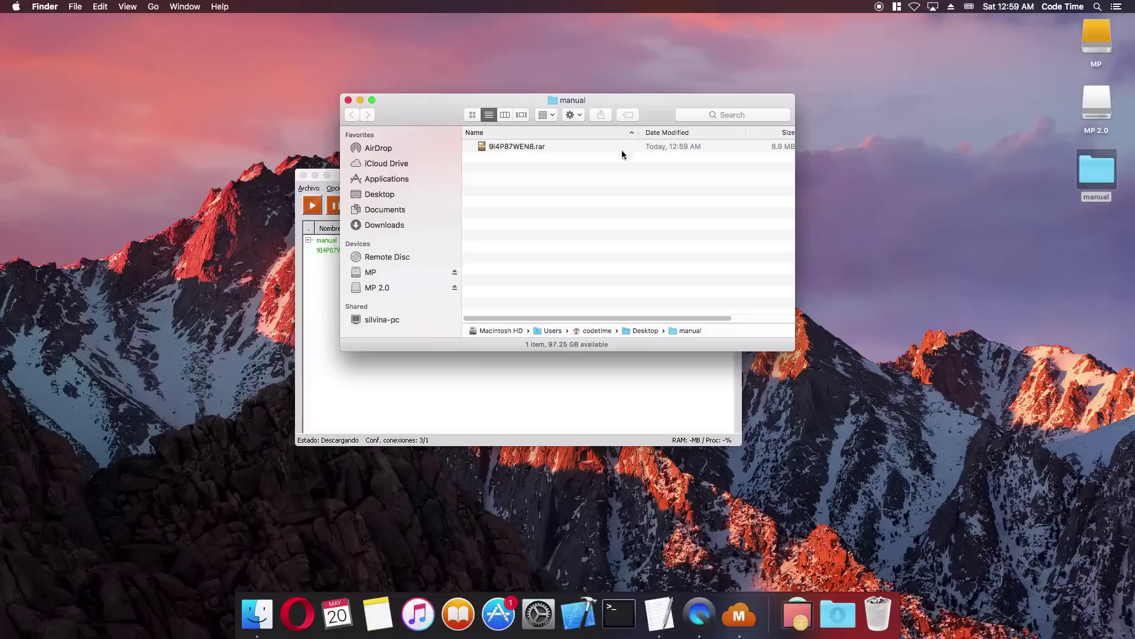
pyautogui.moveTo(524, 102); pyautogui.dragTo(546, 180)
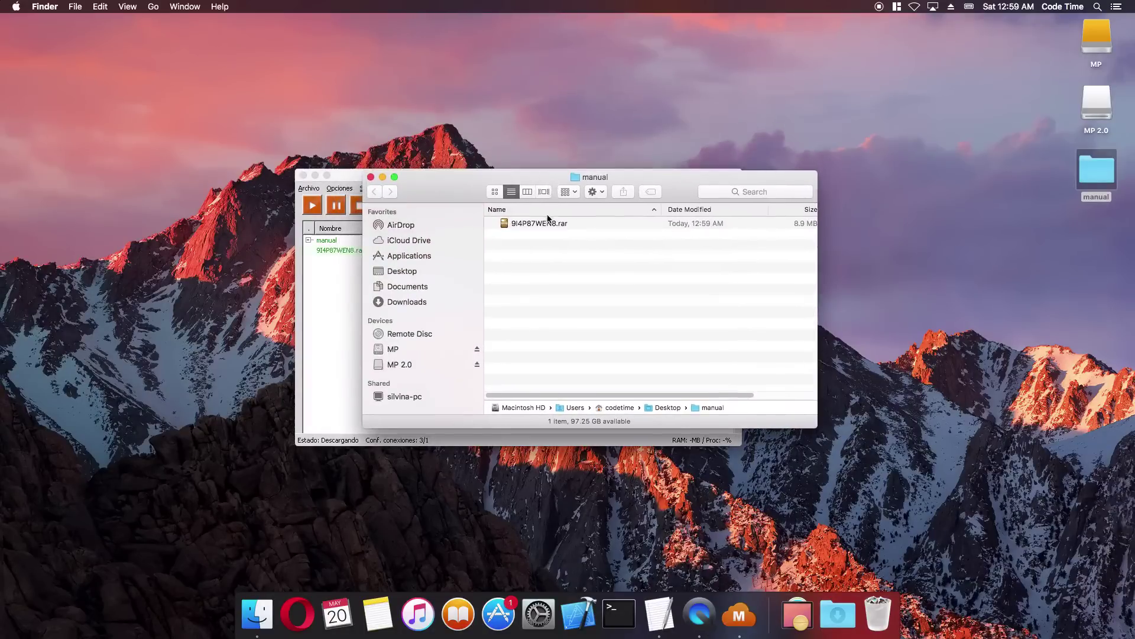
pyautogui.click(549, 225)
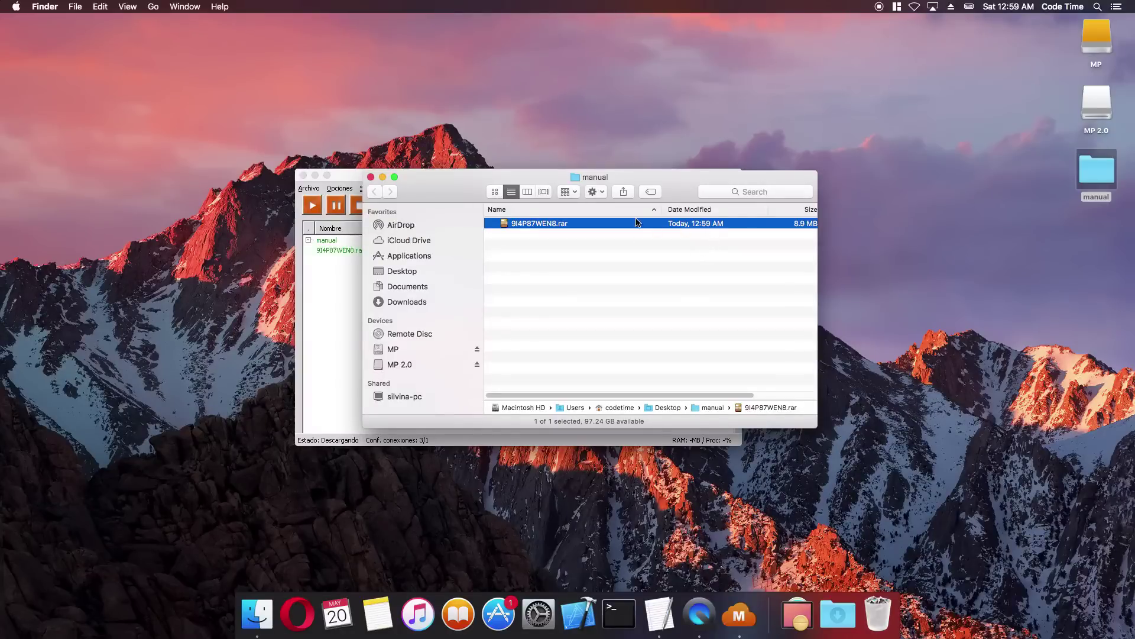
pyautogui.click(371, 177)
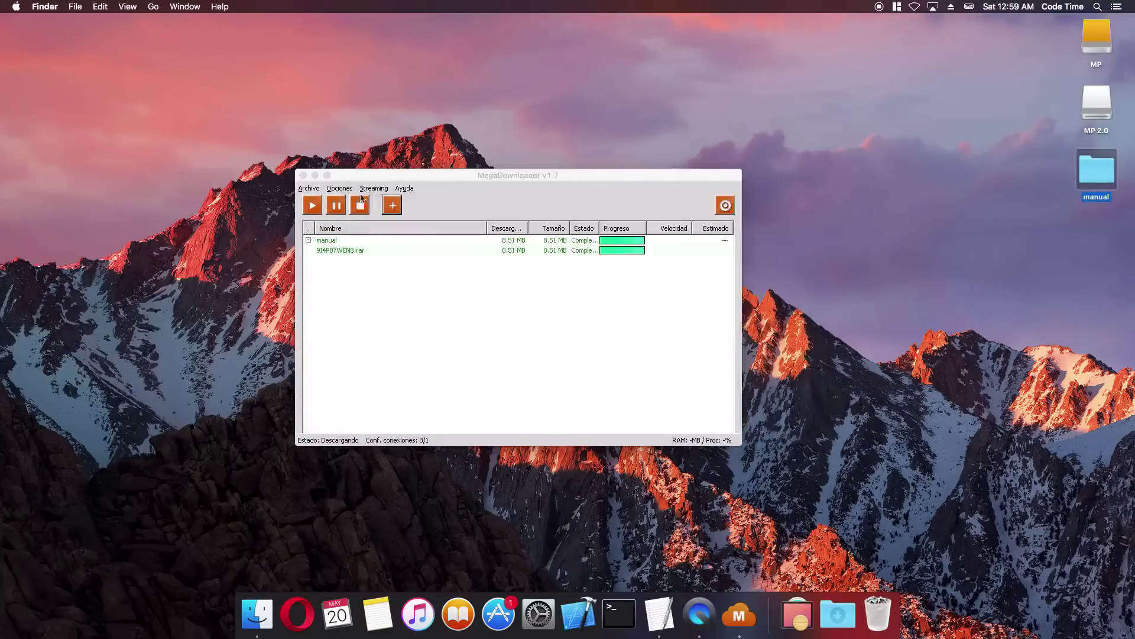
pyautogui.click(443, 292)
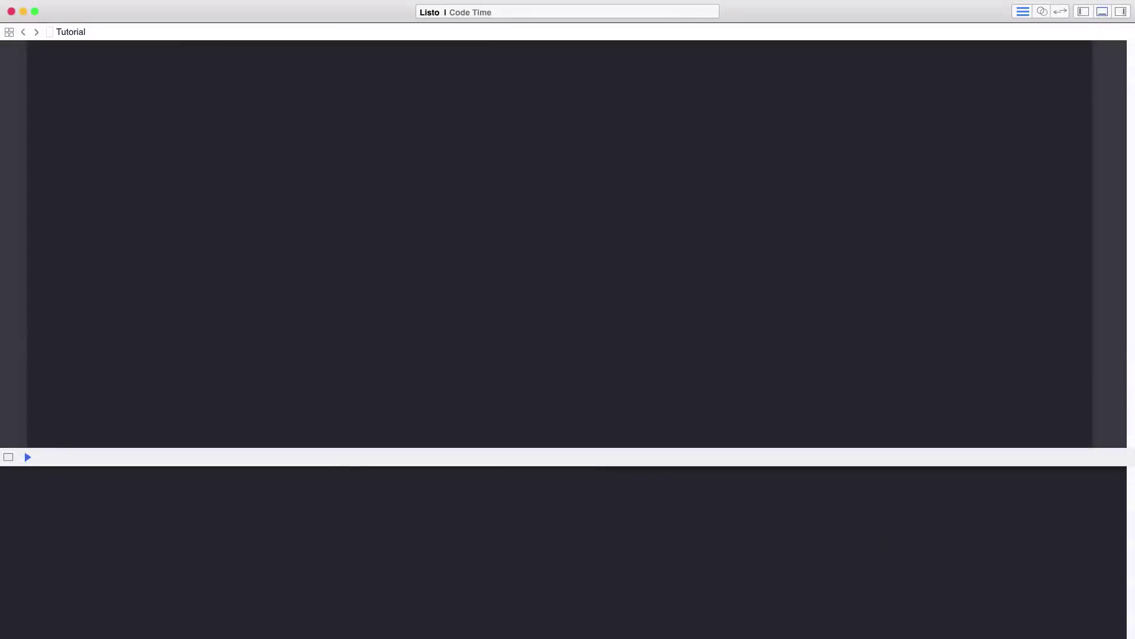
# - Write the Code Time header comments and stubs for Redes_Sociales, Podcast, Páginas and Lección
pyautogui.write('//: Code Time: La programación desde un punto de vista más humano')
pyautogui.press('Return')
pyautogui.press('Return')
pyautogui.write('// Funciones para mostar la información del canal')
pyautogui.press('Return')
pyautogui.write('func Redes_Sociales(usuario: String){…}')
pyautogui.press('Return')
pyautogui.write('func Podcast(nombre: String){…}')
pyautogui.press('Return')
pyautogui.write('func Páginas(podcast: String){…}')
pyautogui.press('Return')
pyautogui.write('func Lección(){…}')
# - Call Podcast and Páginas with "Code Time", Redes_Sociales with a username, and Agradecimientos()
pyautogui.press('Return')
pyautogui.press('Return')
pyautogui.write('Podcast(nombre: "Code Time")')
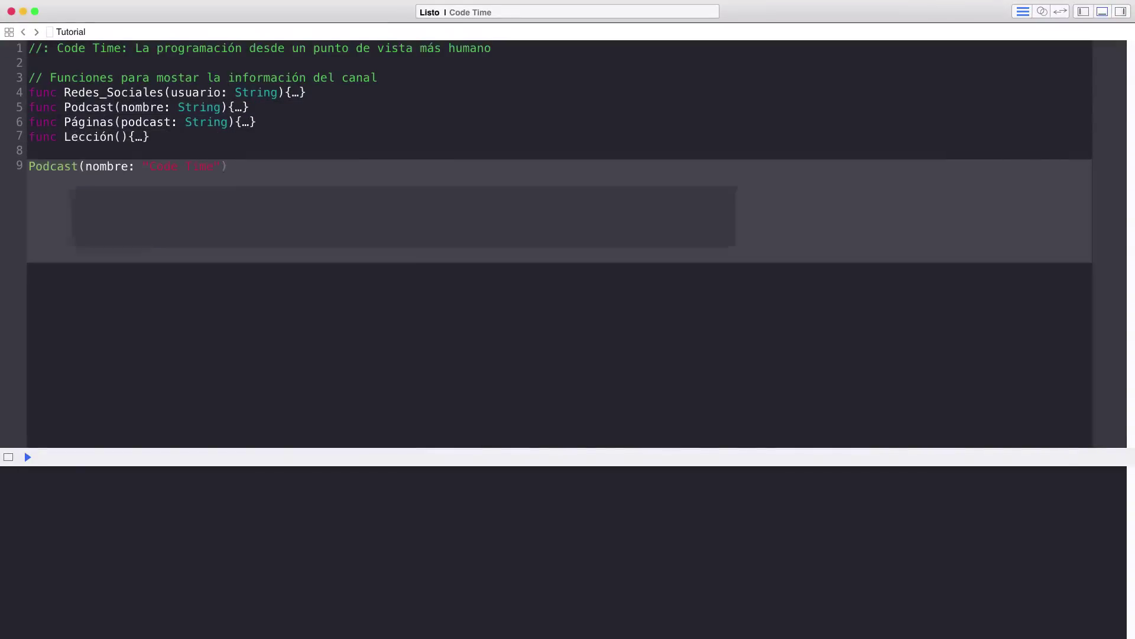
pyautogui.press('Return')
pyautogui.write('Páginas(podcast: "Code Time")')
pyautogui.press('Return')
pyautogui.write('Redes_Sociales(usuario: "David Giordana")')
pyautogui.press('Return')
pyautogui.write('Agradecimientos()')
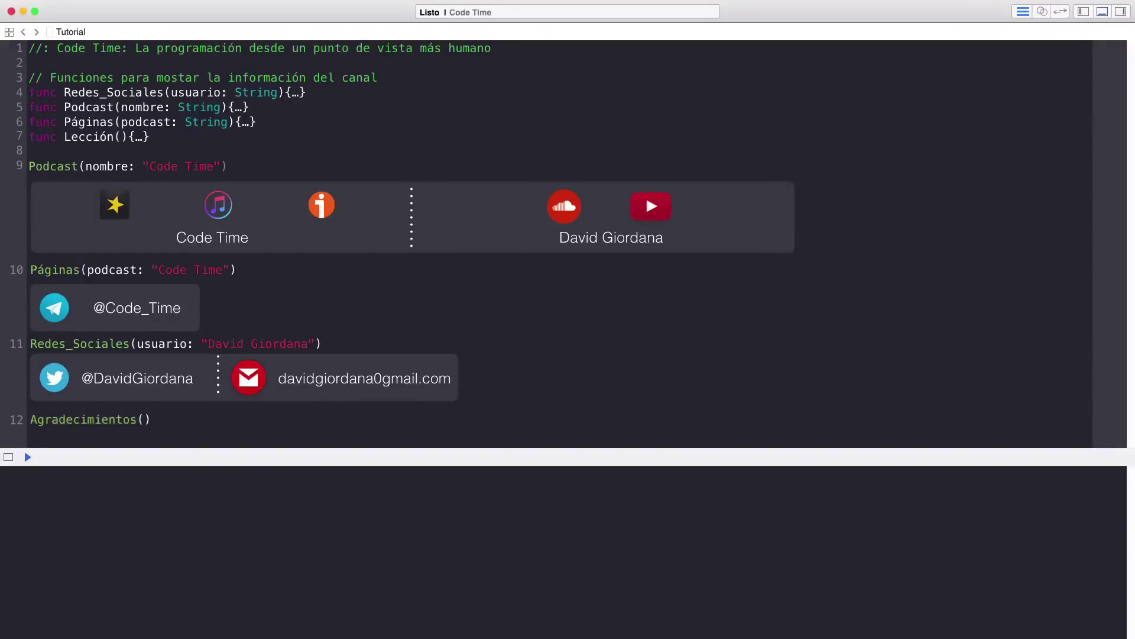